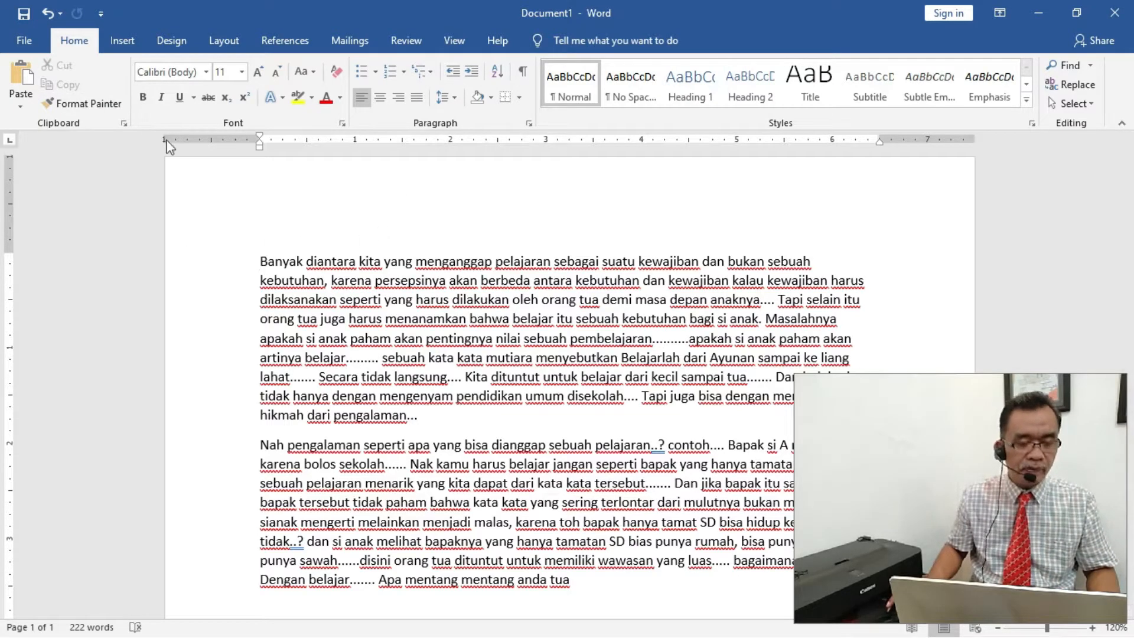
Step: Insert the picture LOGO TRS from the on line class folder at the start of the first paragraph
{"action": "left_click", "coordinate": [122, 40]}
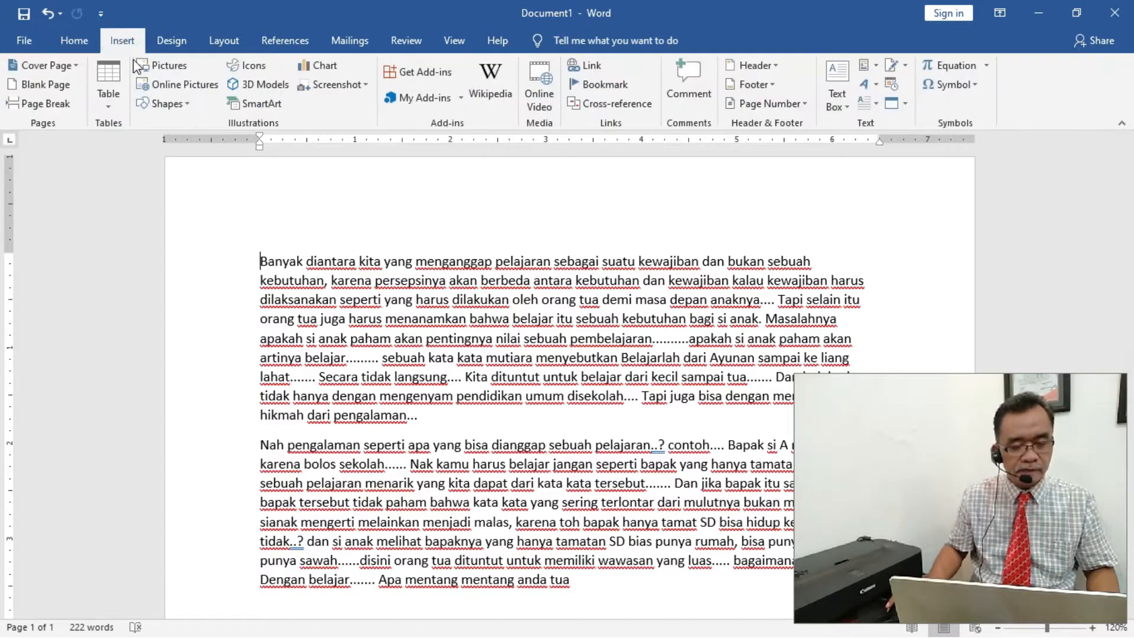
{"action": "left_click", "coordinate": [171, 67]}
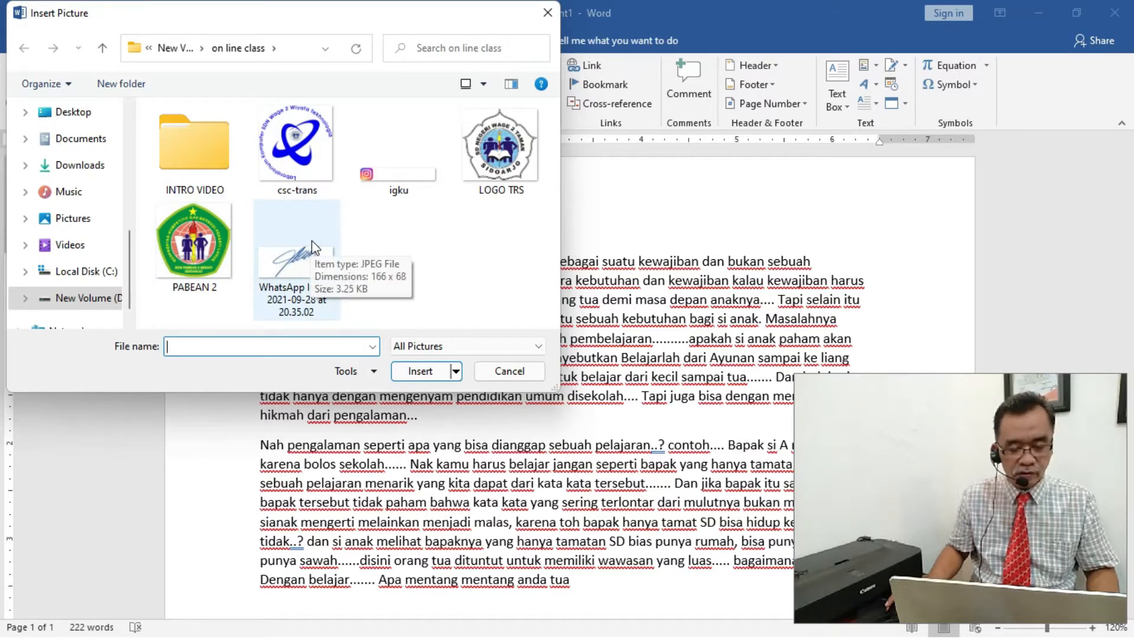
{"action": "left_click", "coordinate": [503, 155]}
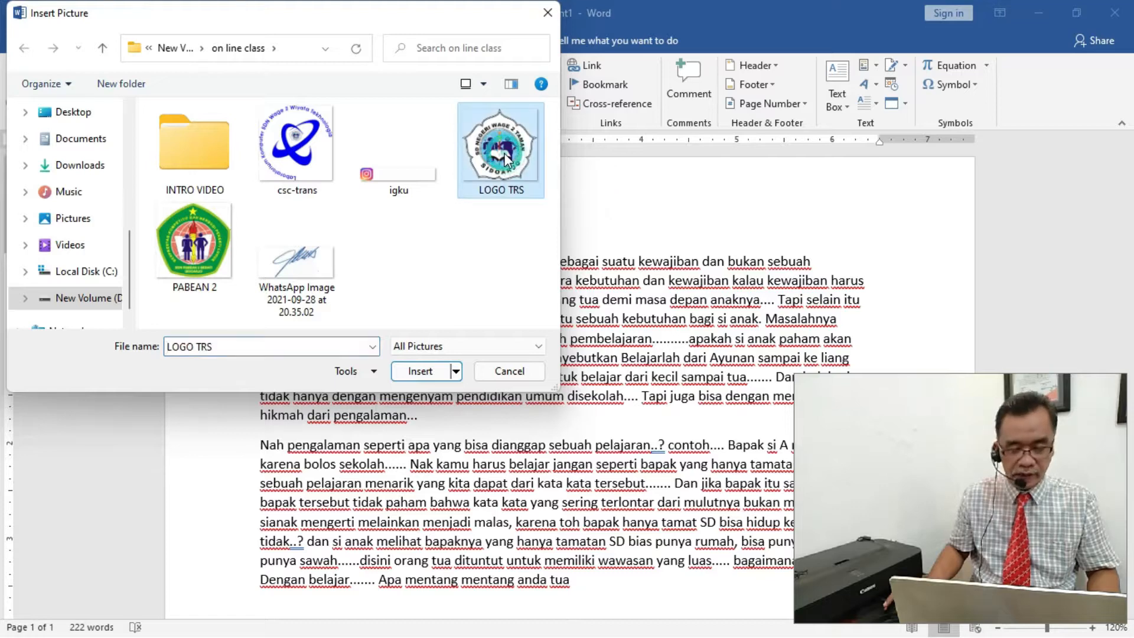
{"action": "left_click", "coordinate": [426, 375]}
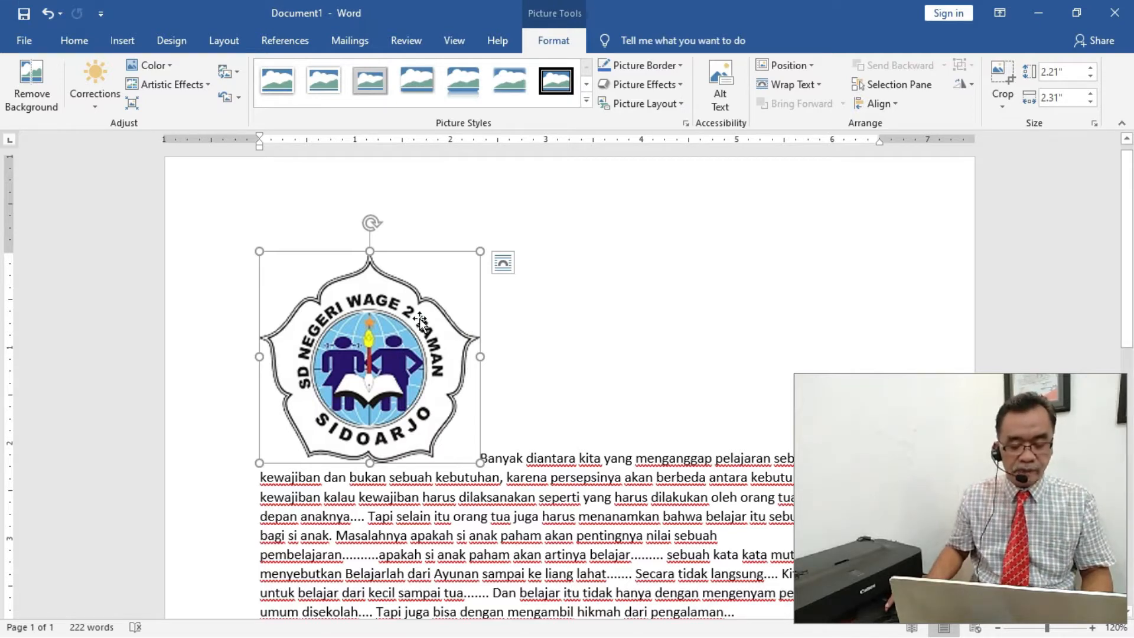
Step: Move the inline logo down within the first paragraph so it sits just below the third line of text
{"action": "left_click_drag", "start_coordinate": [419, 317], "coordinate": [596, 313]}
{"action": "left_click_drag", "start_coordinate": [513, 372], "coordinate": [602, 500]}
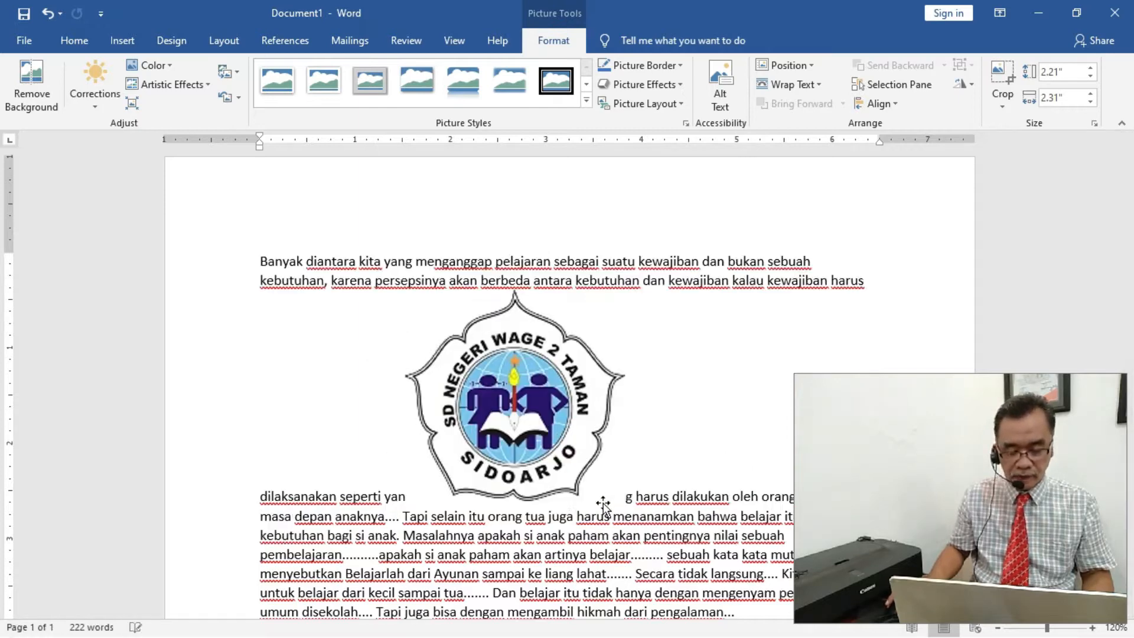
{"action": "left_click_drag", "start_coordinate": [564, 413], "coordinate": [565, 516]}
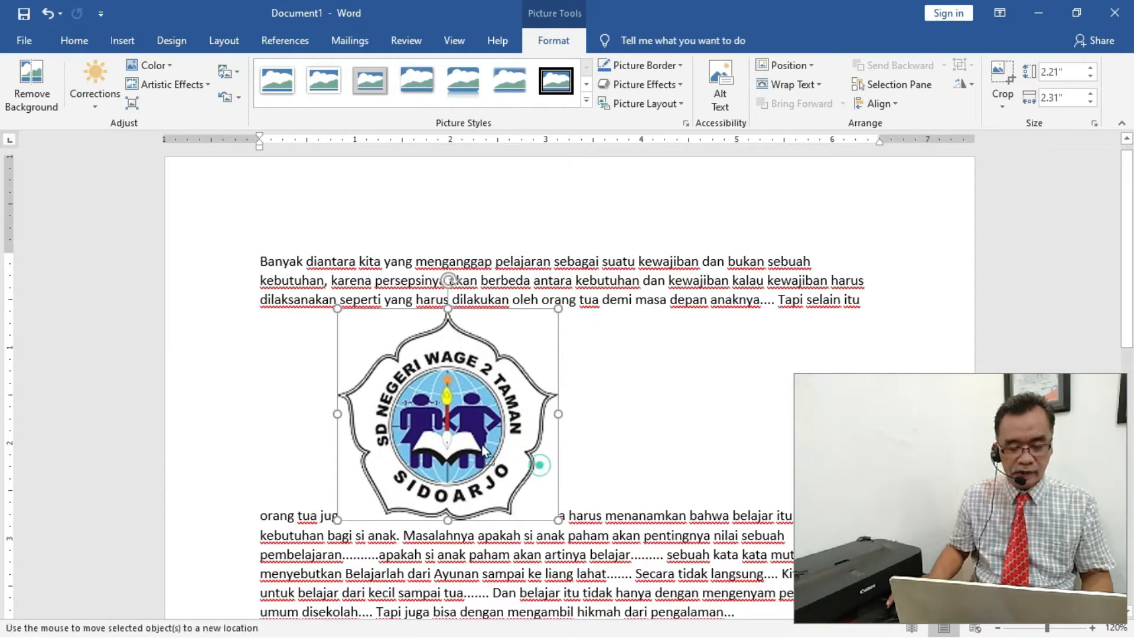
{"action": "left_click", "coordinate": [403, 416]}
{"action": "left_click_drag", "start_coordinate": [404, 415], "coordinate": [425, 383]}
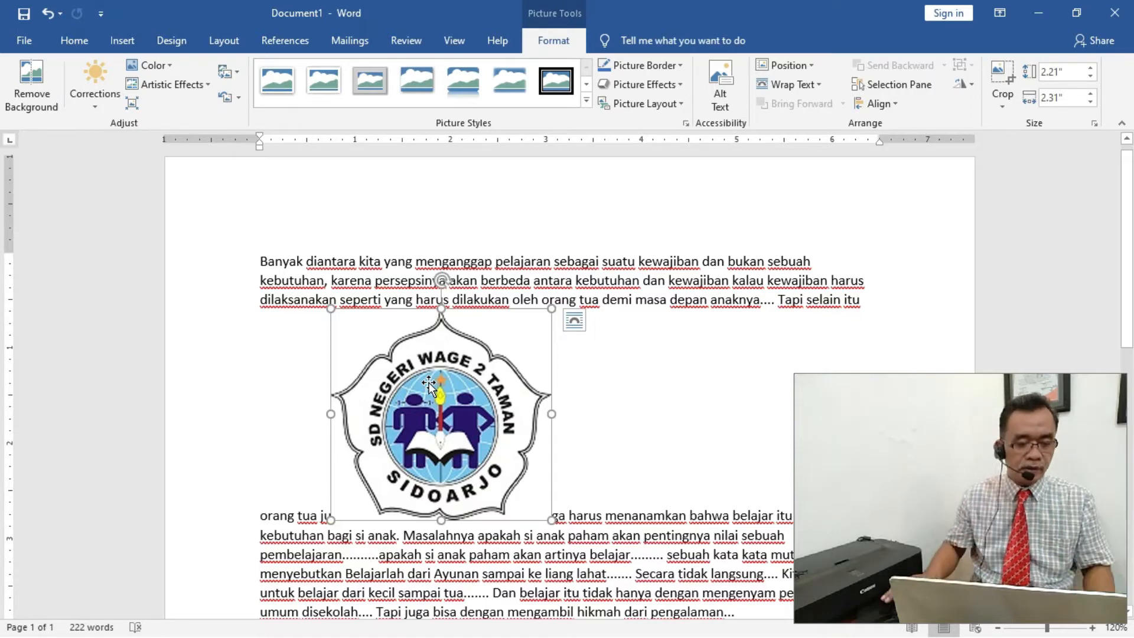
Step: Justify the first paragraph, which contains the inline logo
{"action": "left_click", "coordinate": [75, 41]}
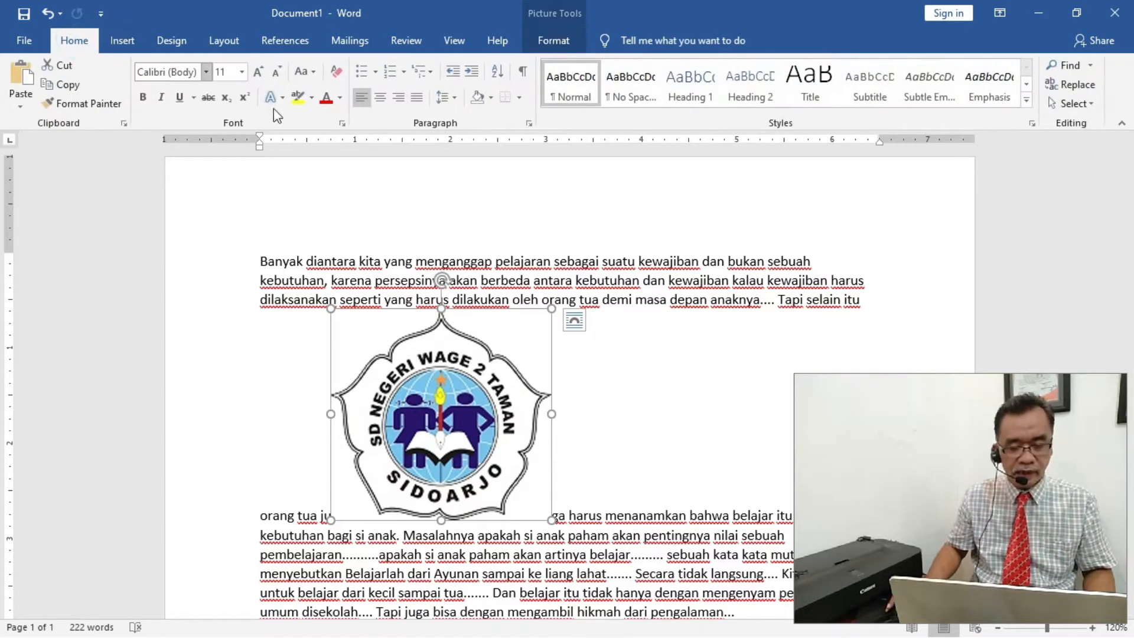
{"action": "left_click", "coordinate": [417, 98]}
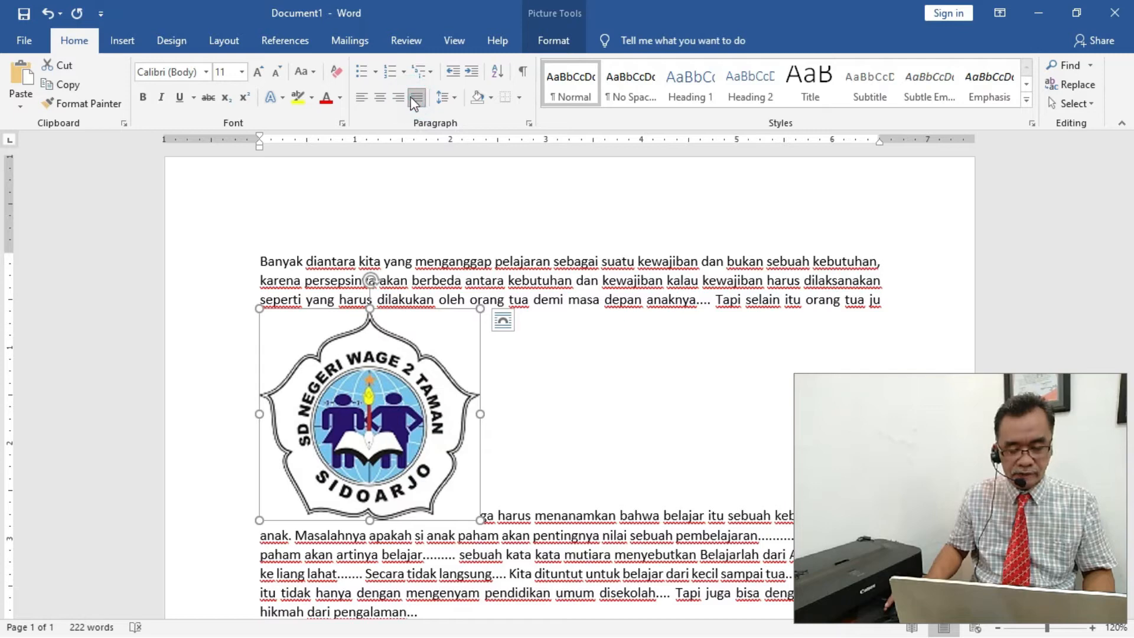
{"action": "left_click", "coordinate": [380, 97]}
{"action": "left_click", "coordinate": [421, 98]}
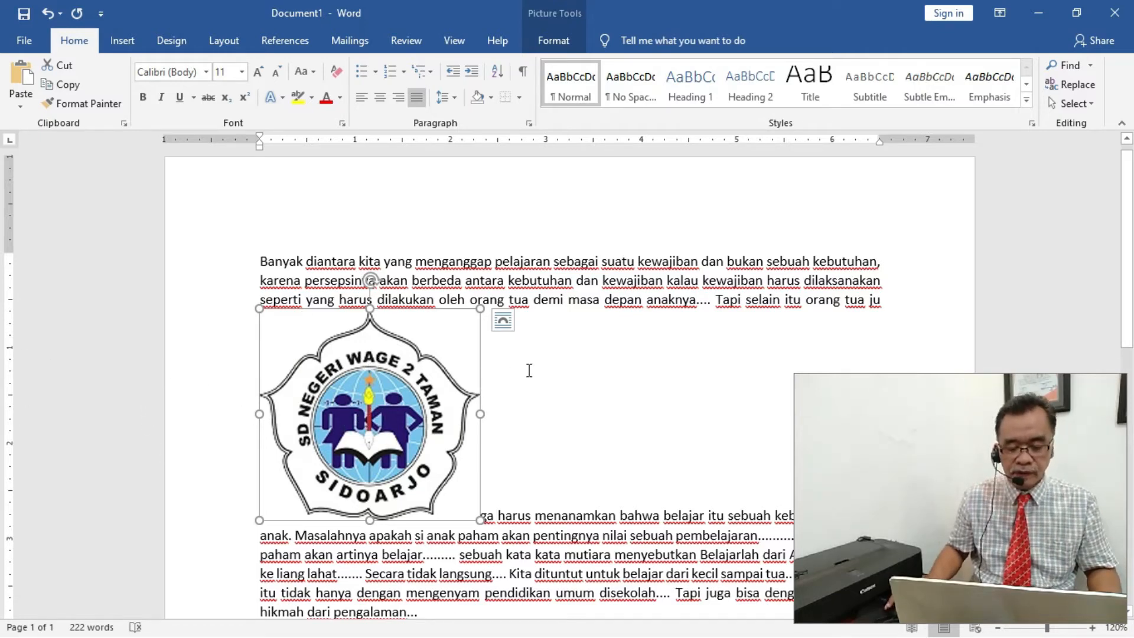
{"action": "left_click", "coordinate": [529, 370]}
{"action": "left_click", "coordinate": [381, 420]}
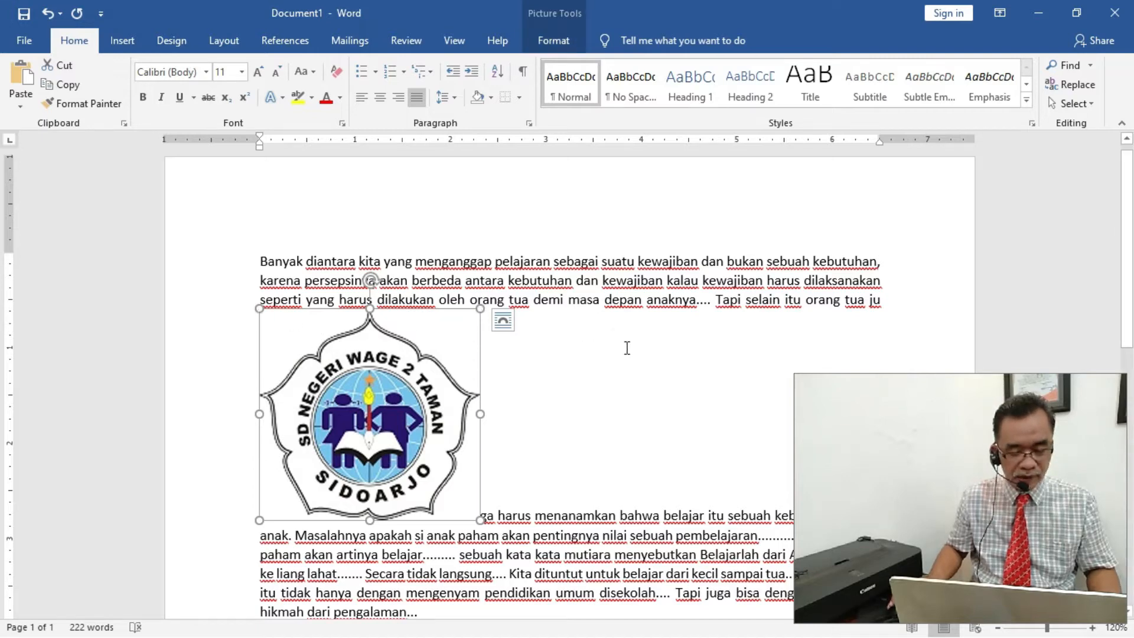
{"action": "left_click", "coordinate": [627, 348]}
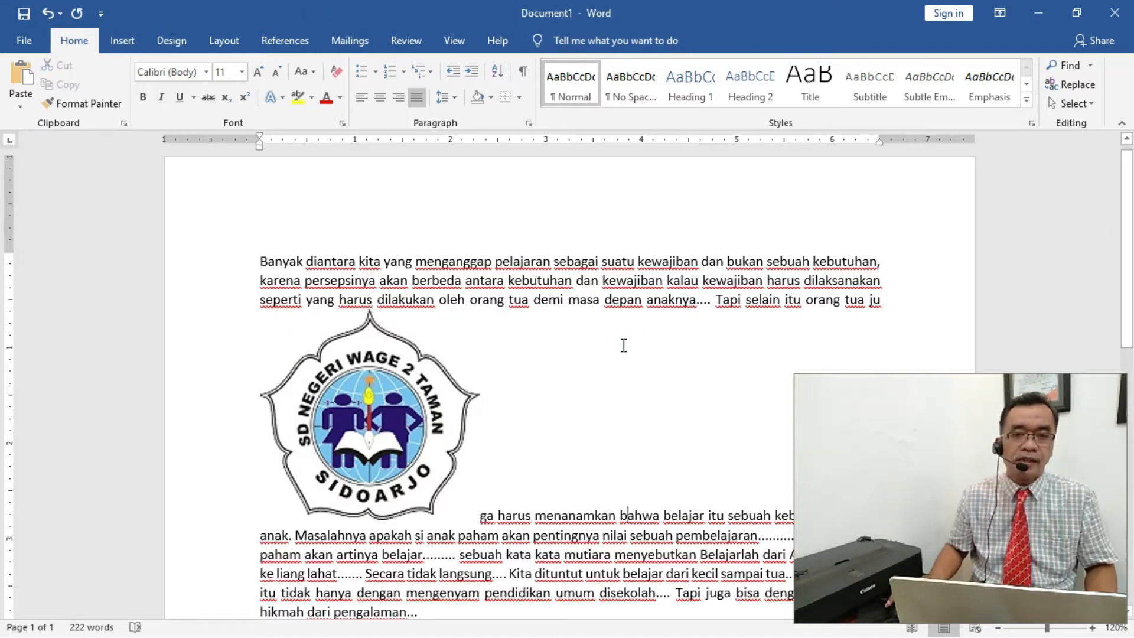
Step: Set the logo's text wrapping to Square
{"action": "left_click", "coordinate": [379, 421]}
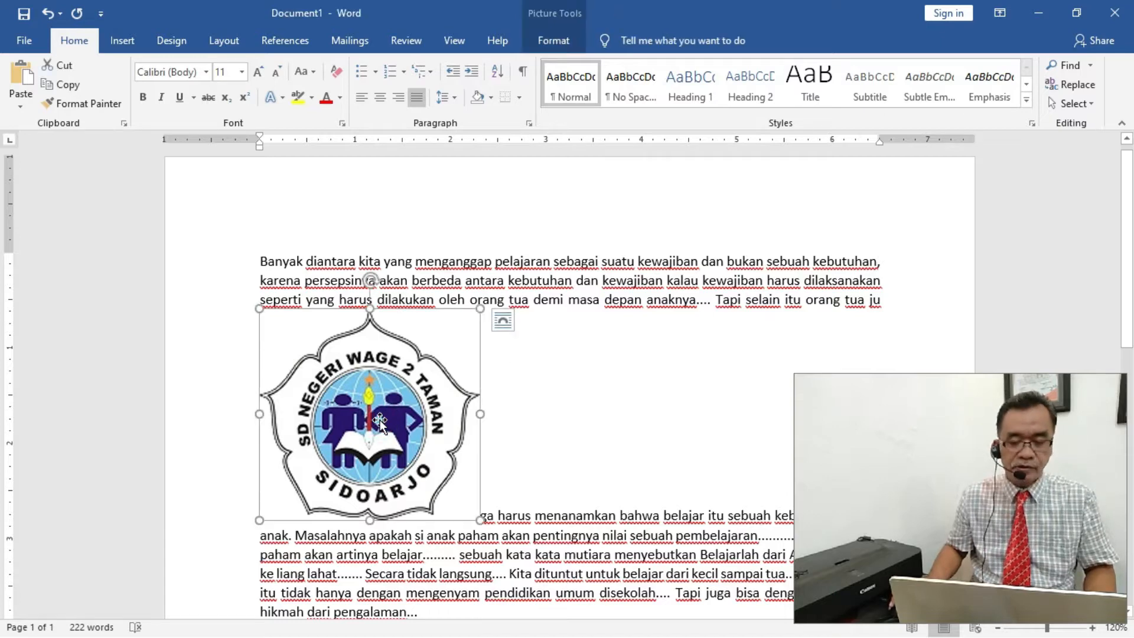
{"action": "left_click", "coordinate": [545, 43]}
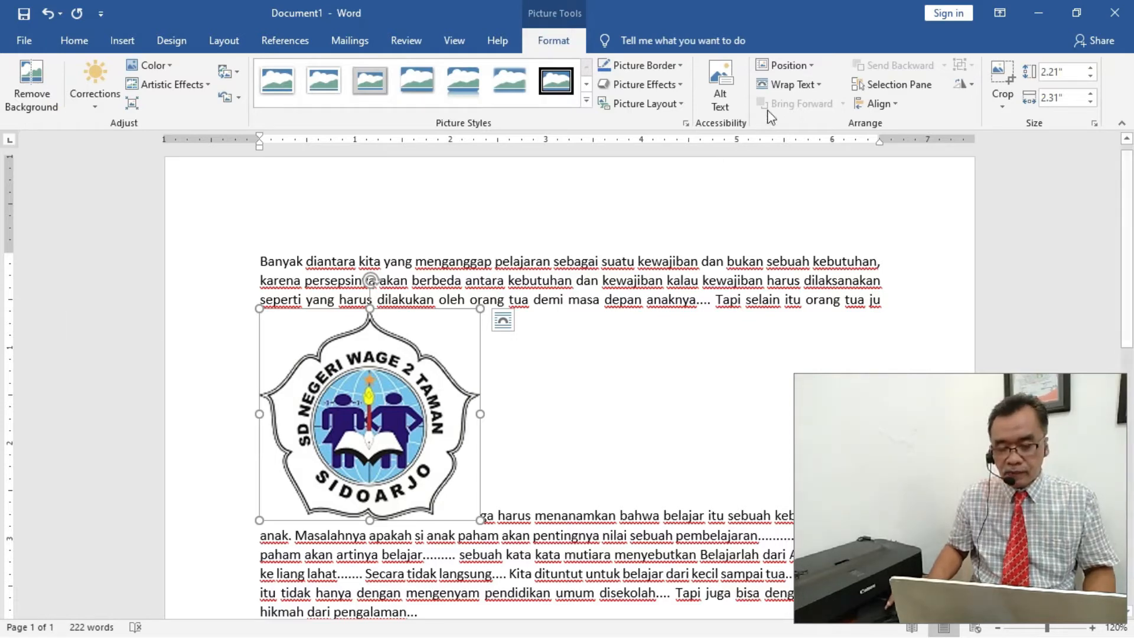
{"action": "left_click", "coordinate": [808, 83]}
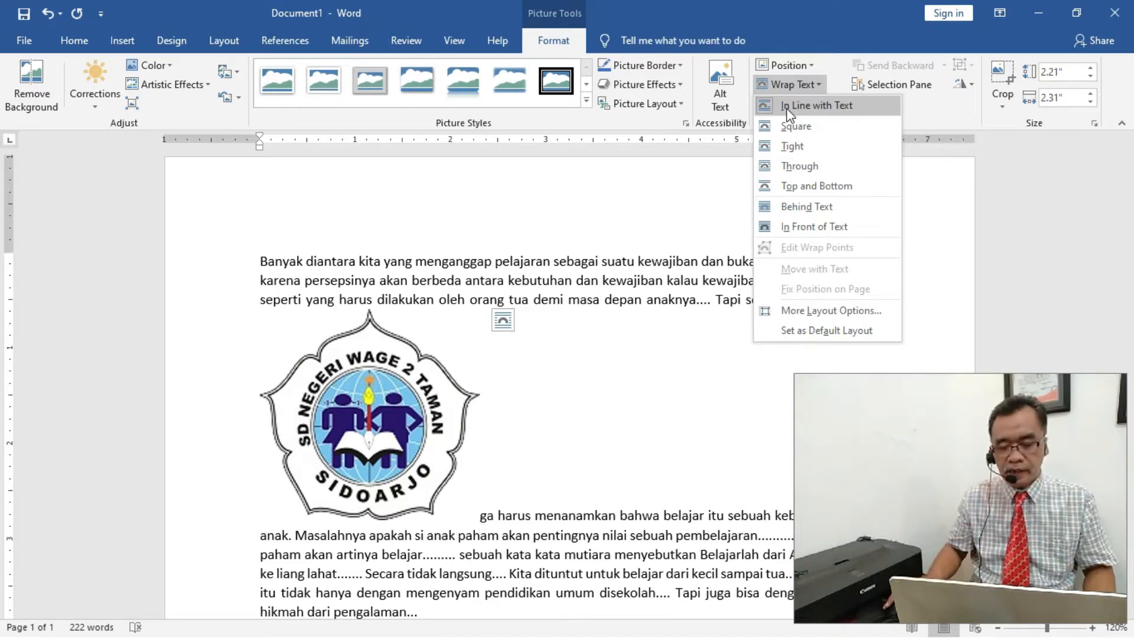
{"action": "left_click", "coordinate": [795, 128]}
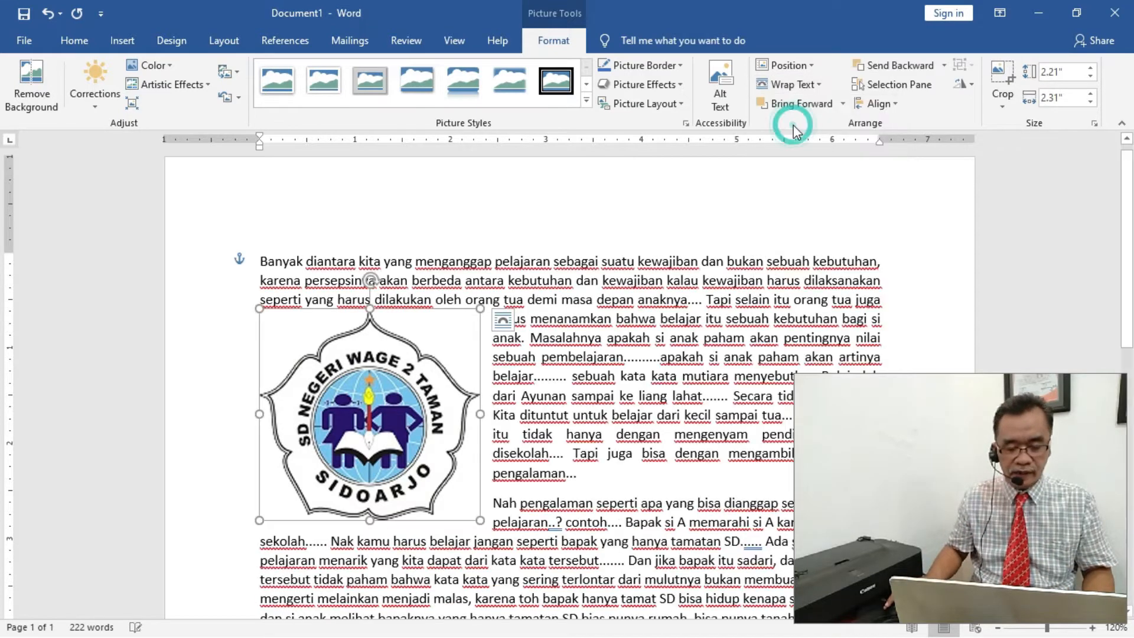
Step: Reposition the logo at the left margin beside the opening lines of the first paragraph
{"action": "left_click_drag", "start_coordinate": [358, 413], "coordinate": [361, 350]}
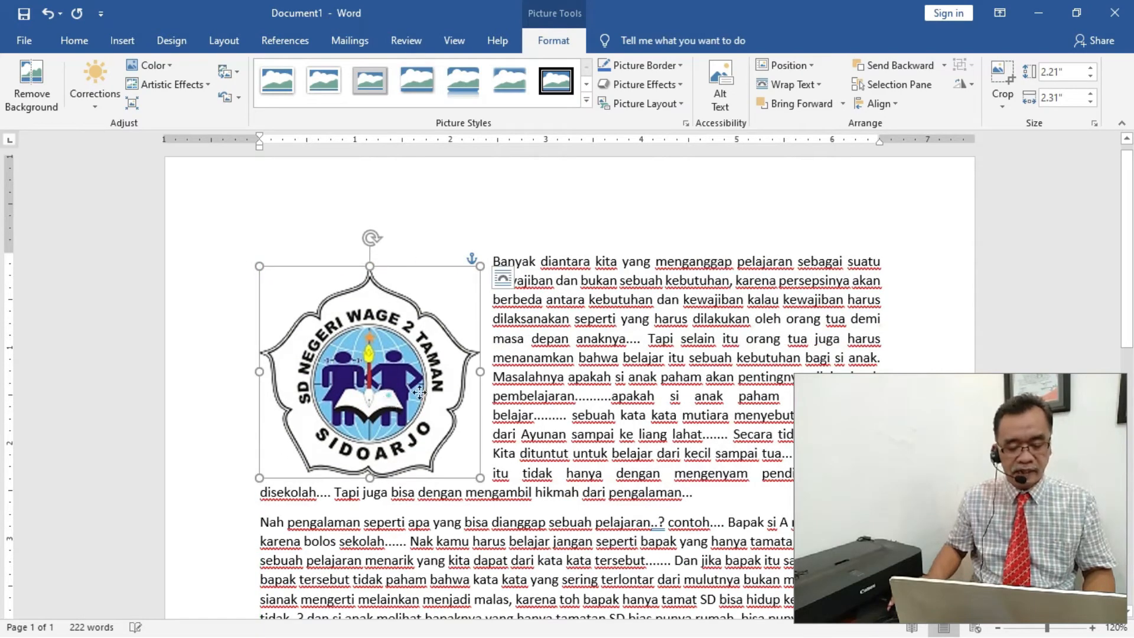
{"action": "left_click_drag", "start_coordinate": [419, 392], "coordinate": [620, 383]}
{"action": "left_click_drag", "start_coordinate": [547, 419], "coordinate": [365, 368]}
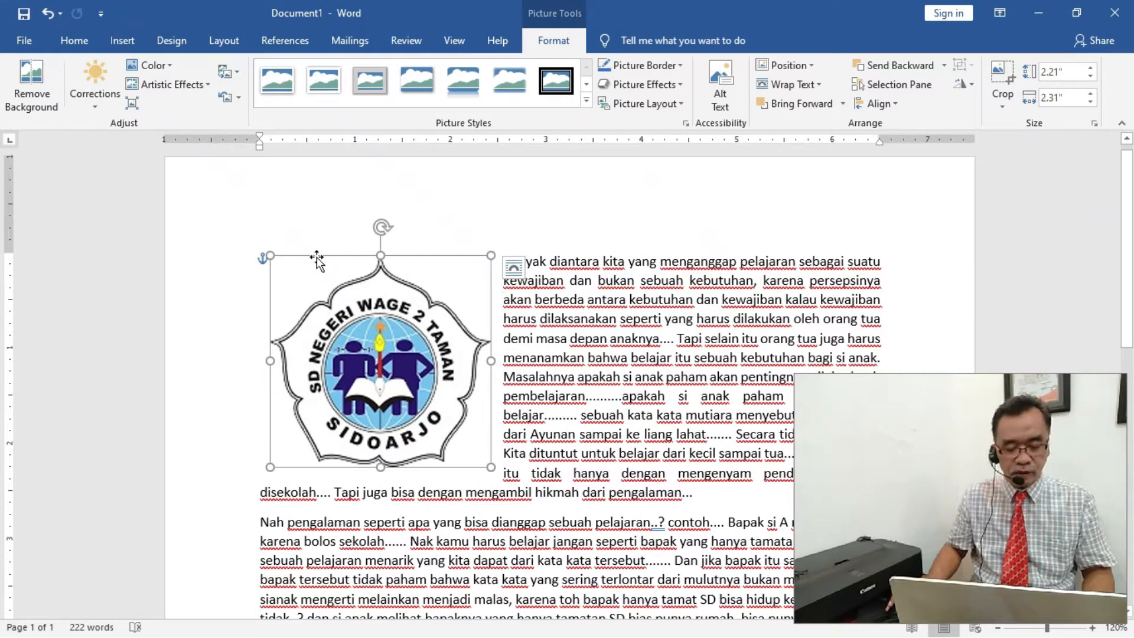
{"action": "left_click", "coordinate": [631, 413]}
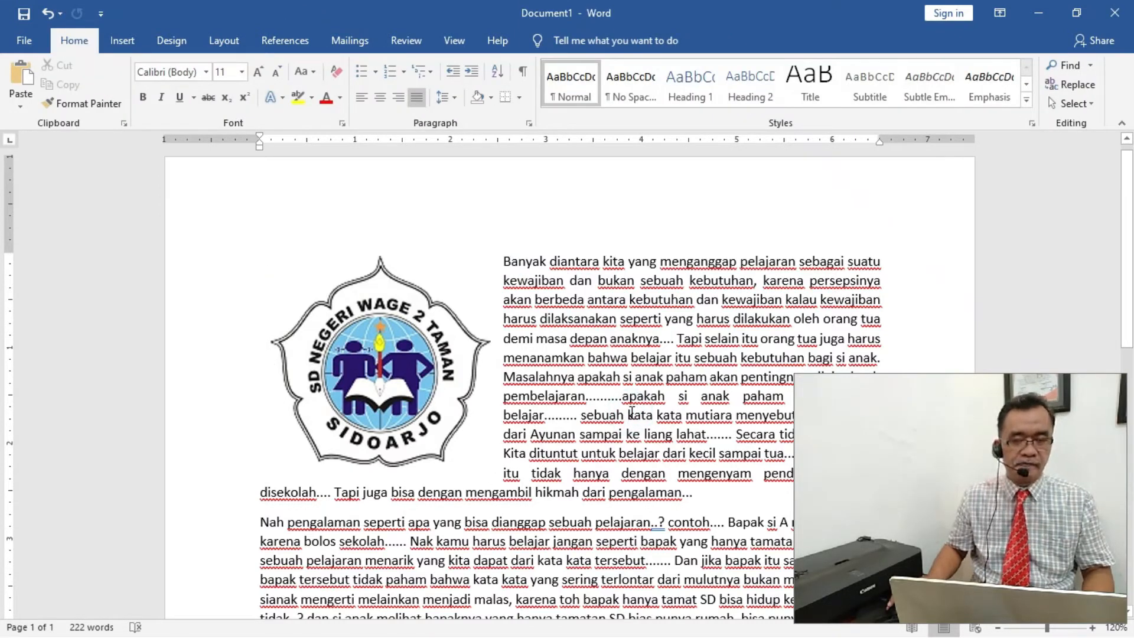
Step: Change the logo's text wrapping to Tight
{"action": "left_click", "coordinate": [433, 385]}
{"action": "left_click", "coordinate": [786, 85]}
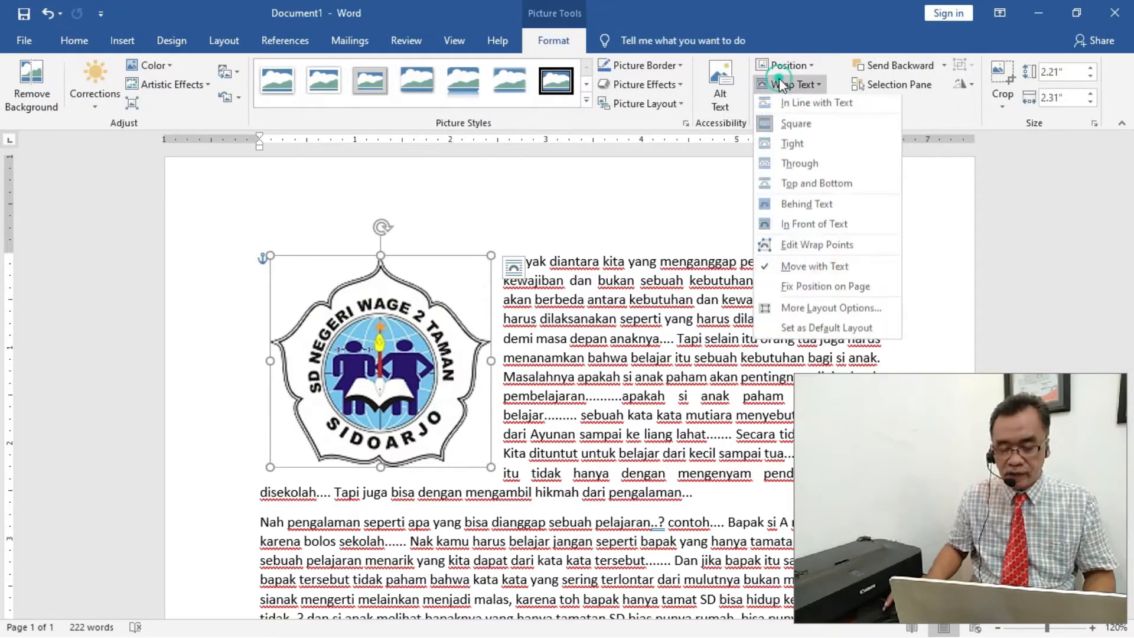
{"action": "left_click", "coordinate": [785, 147]}
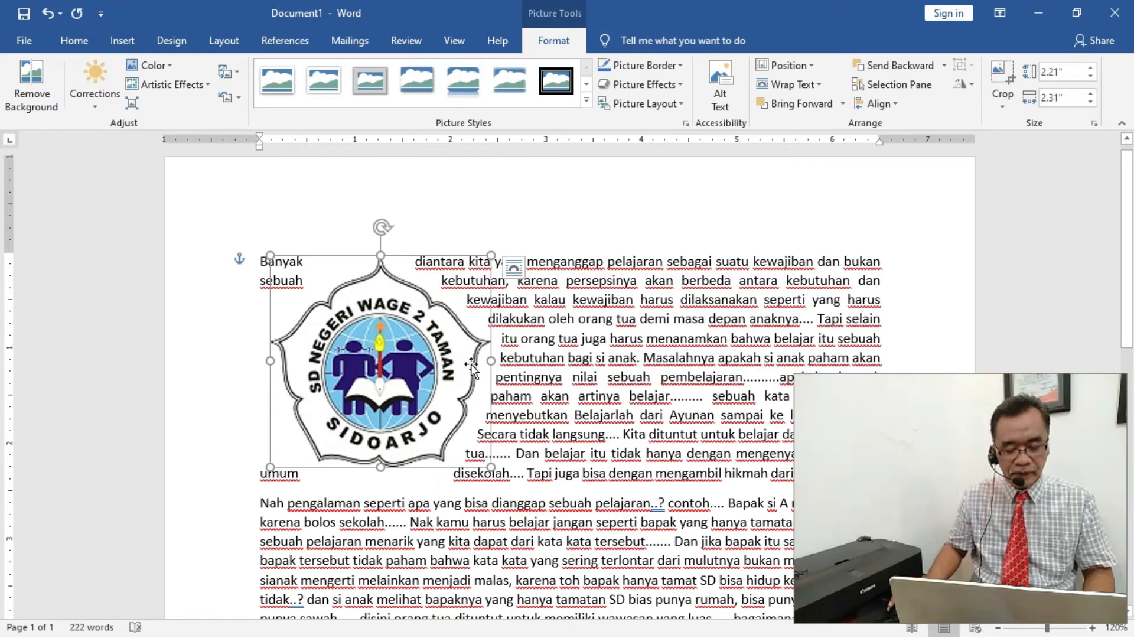
Step: Move the logo to the middle of the text width, spanning the end of the first paragraph and the start of the second
{"action": "left_click_drag", "start_coordinate": [384, 359], "coordinate": [502, 402]}
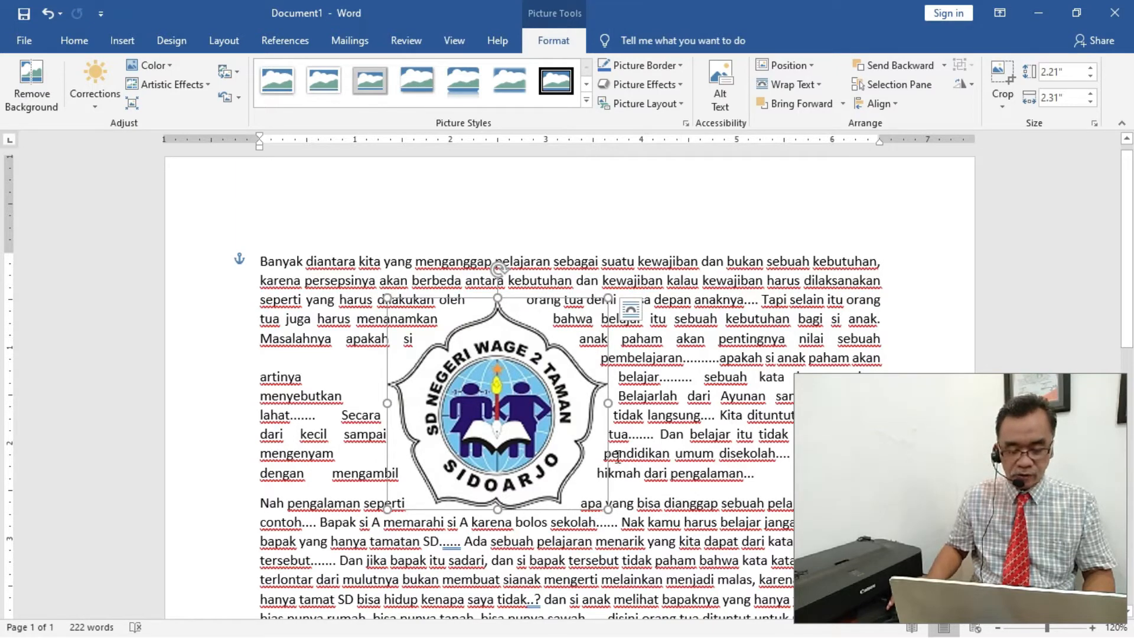
{"action": "left_click", "coordinate": [730, 350]}
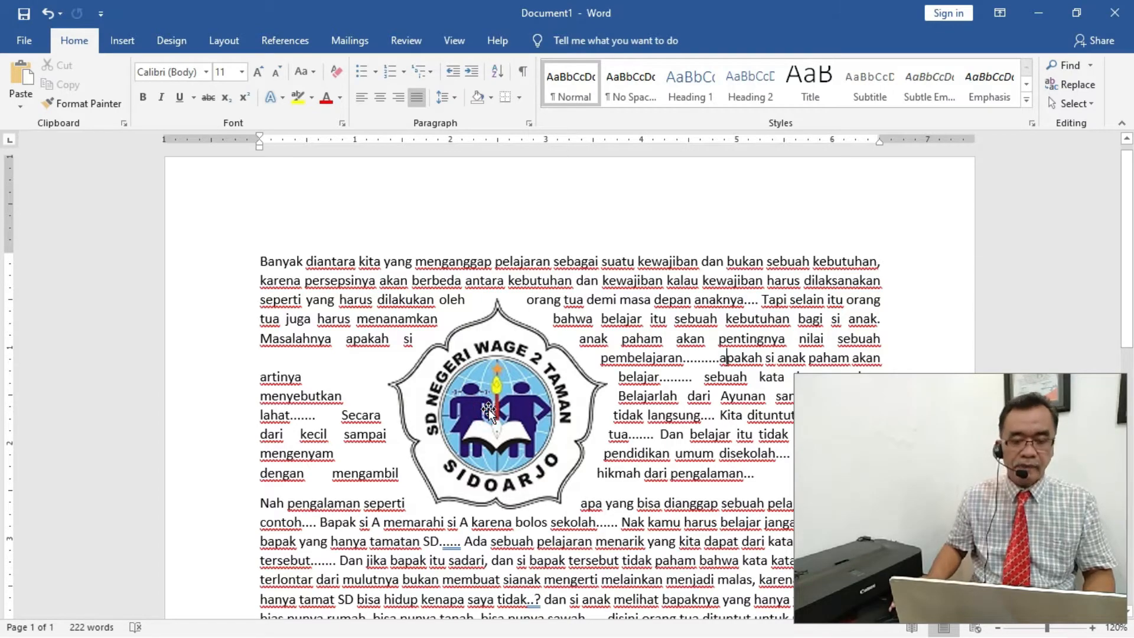
{"action": "left_click_drag", "start_coordinate": [488, 409], "coordinate": [556, 534]}
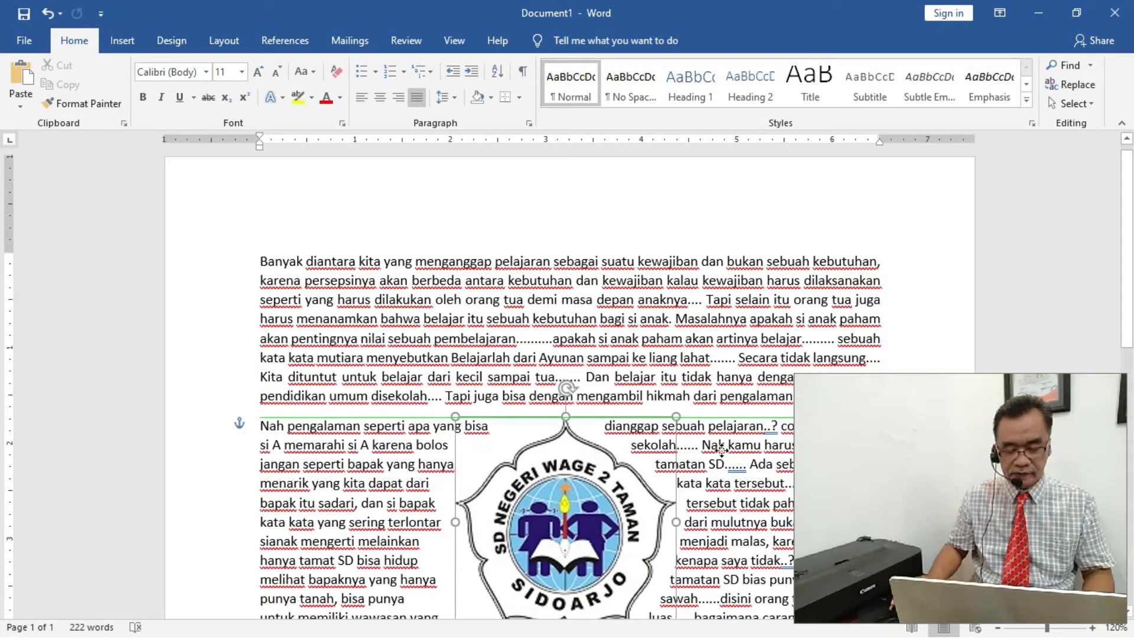
{"action": "scroll", "coordinate": [748, 412], "scroll_direction": "down", "scroll_amount": 3}
{"action": "left_click_drag", "start_coordinate": [602, 389], "coordinate": [587, 325]}
{"action": "left_click", "coordinate": [725, 323]}
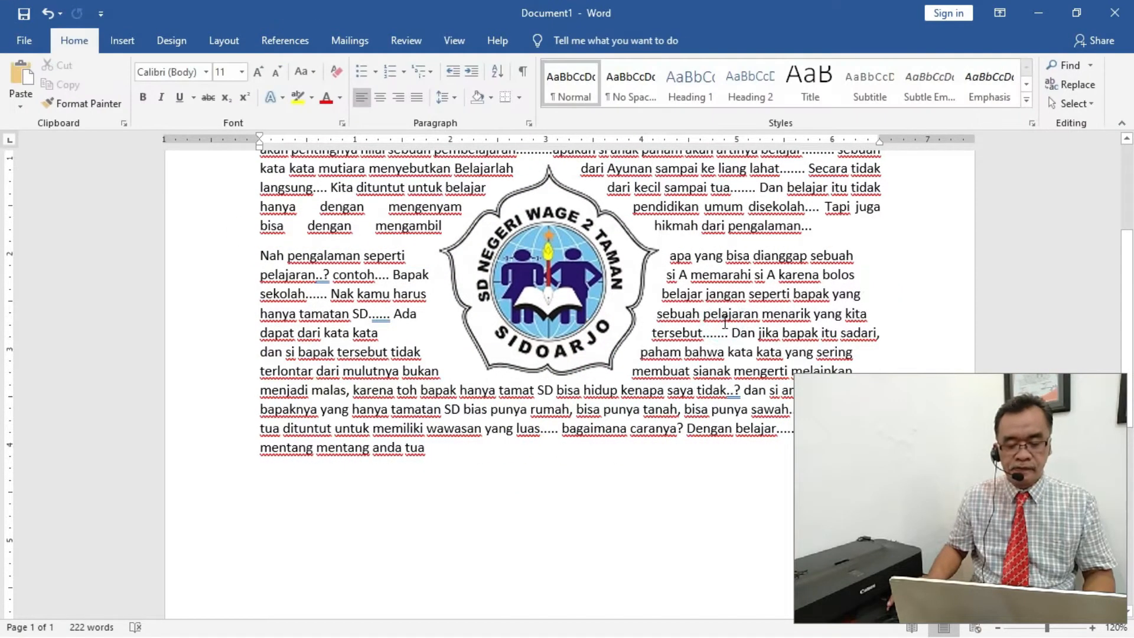
{"action": "scroll", "coordinate": [725, 323], "scroll_direction": "up", "scroll_amount": 3}
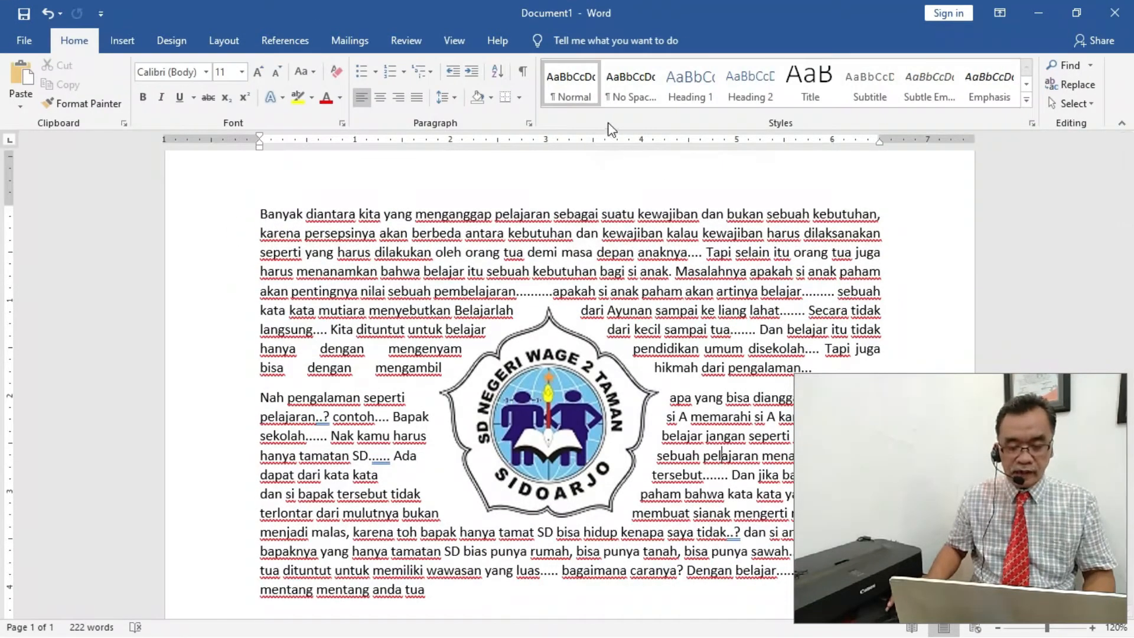
Step: Change the logo's text wrapping to Through
{"action": "left_click", "coordinate": [564, 360]}
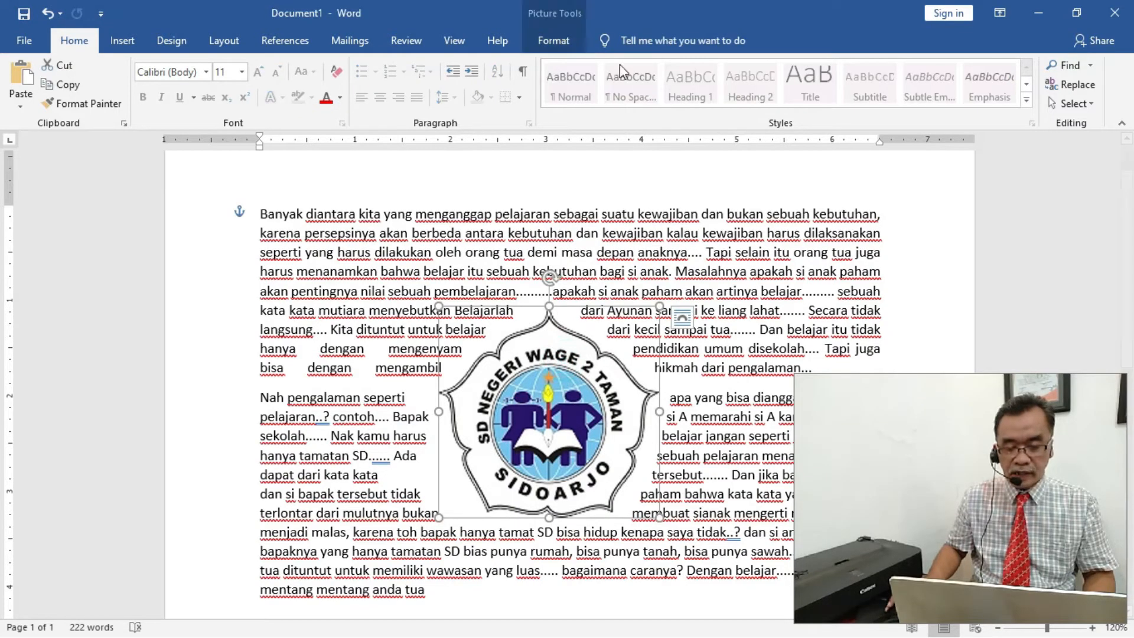
{"action": "left_click", "coordinate": [550, 42]}
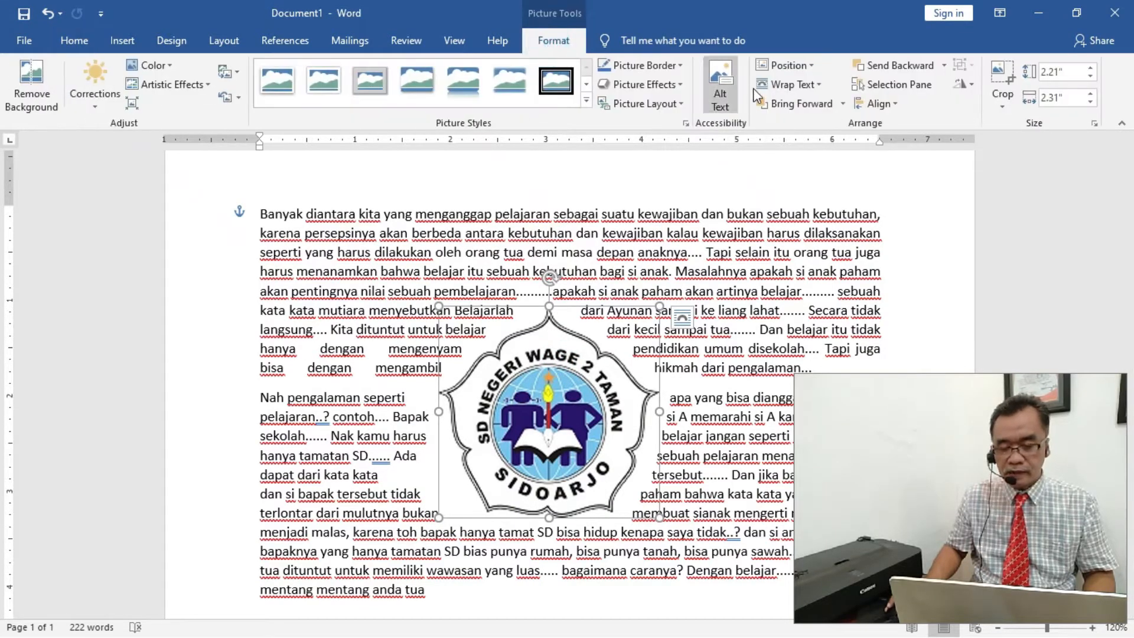
{"action": "left_click", "coordinate": [794, 86]}
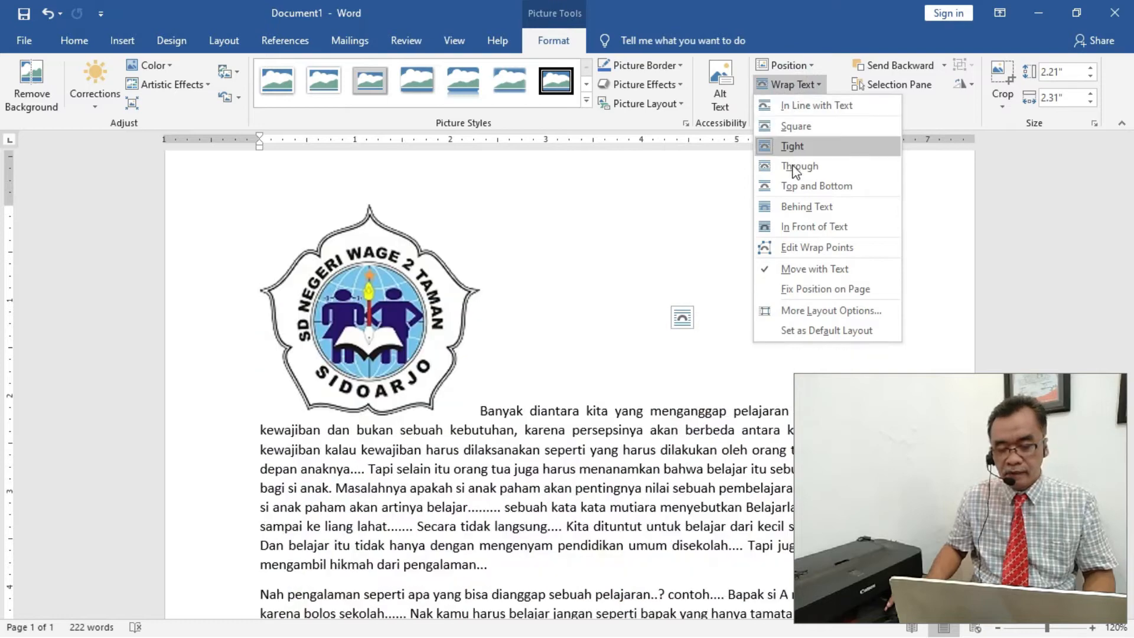
{"action": "left_click", "coordinate": [788, 168]}
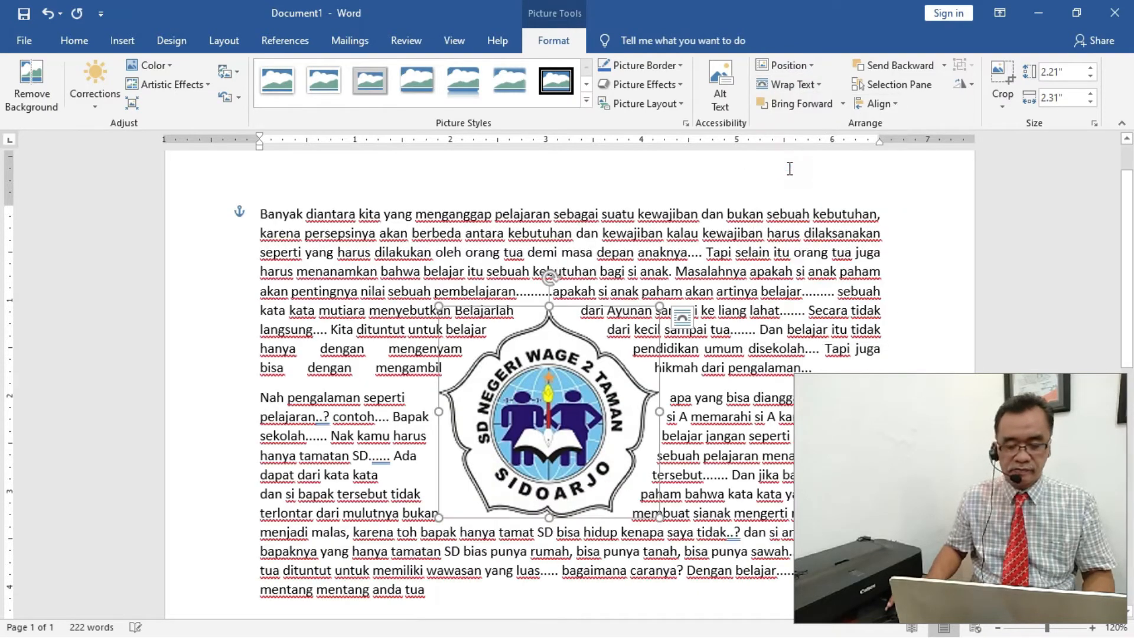
{"action": "left_click", "coordinate": [792, 85]}
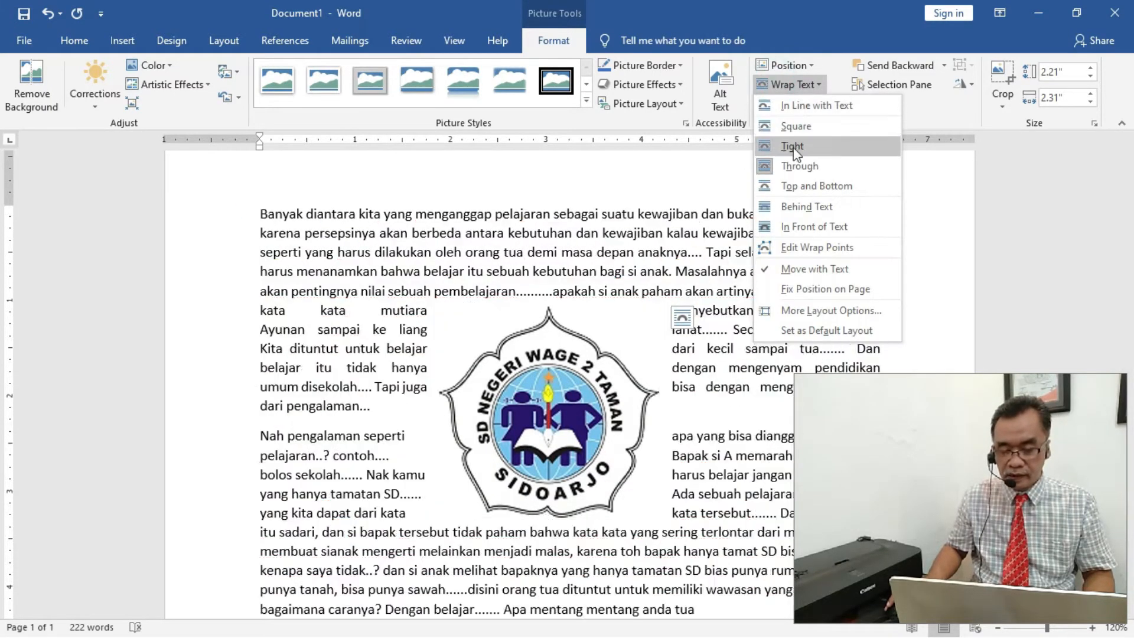
{"action": "left_click", "coordinate": [791, 167]}
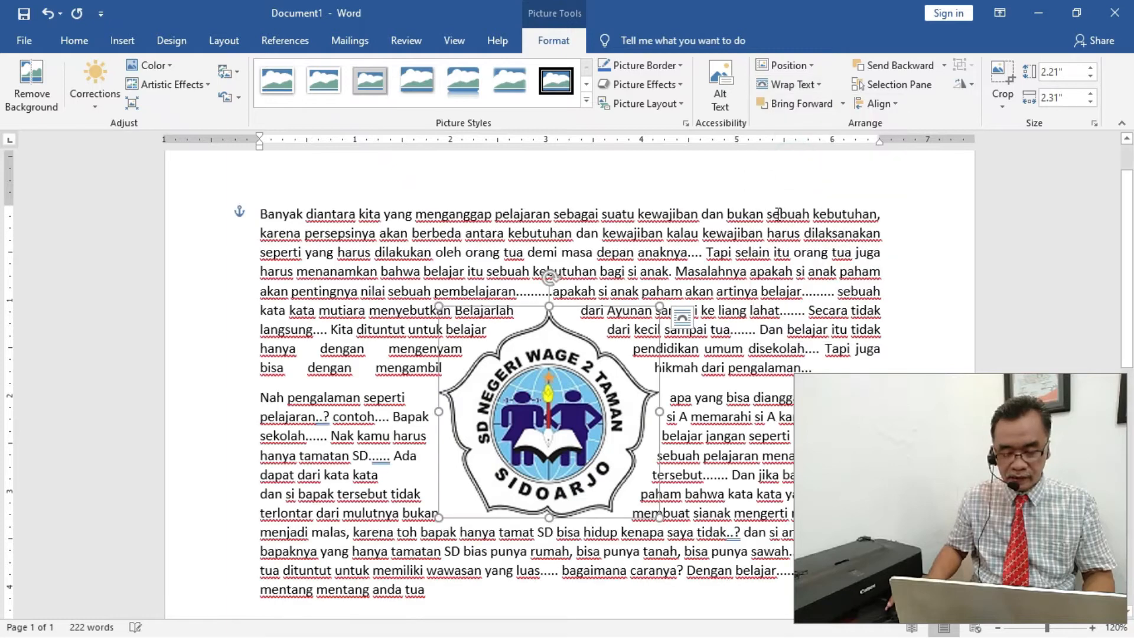
{"action": "left_click", "coordinate": [732, 291]}
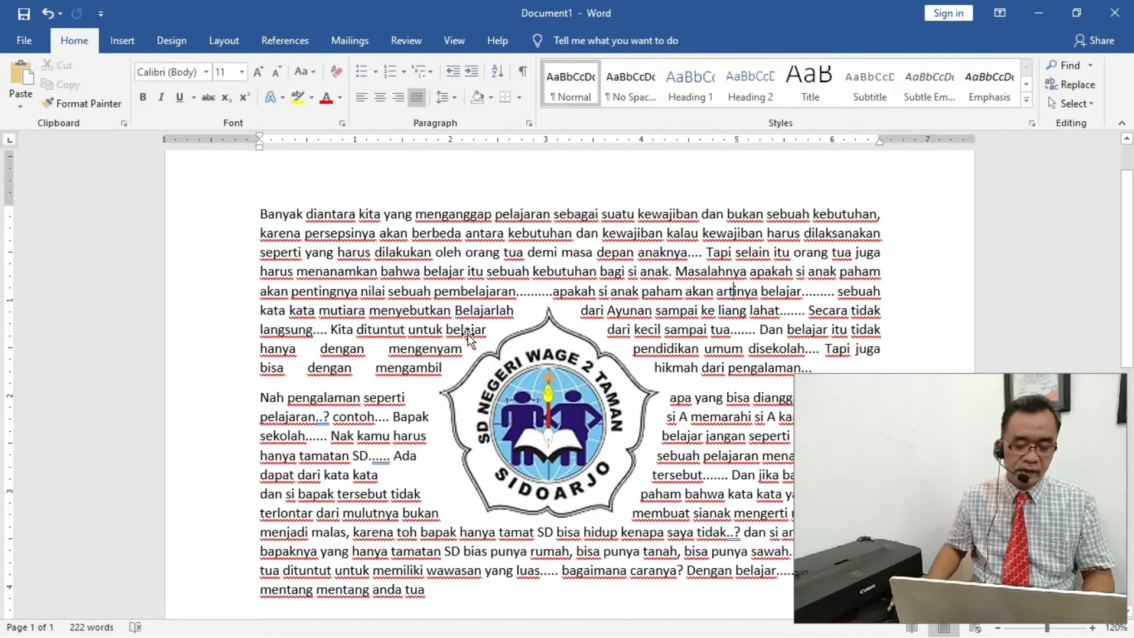
Step: Change the logo's text wrapping to Top and Bottom
{"action": "left_click", "coordinate": [645, 462]}
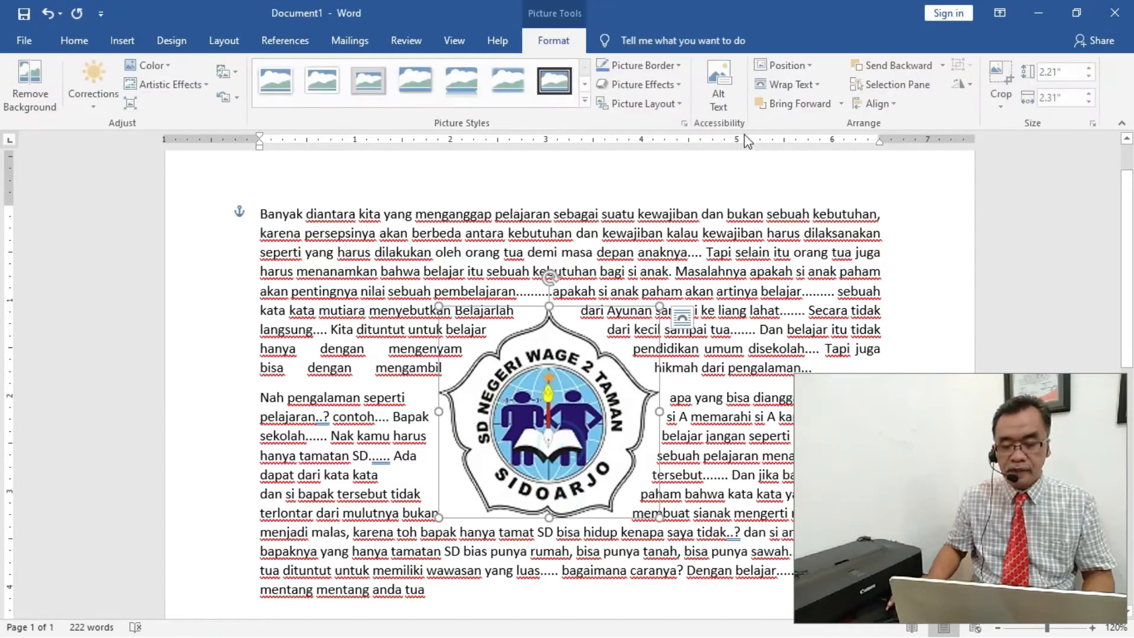
{"action": "left_click", "coordinate": [769, 86]}
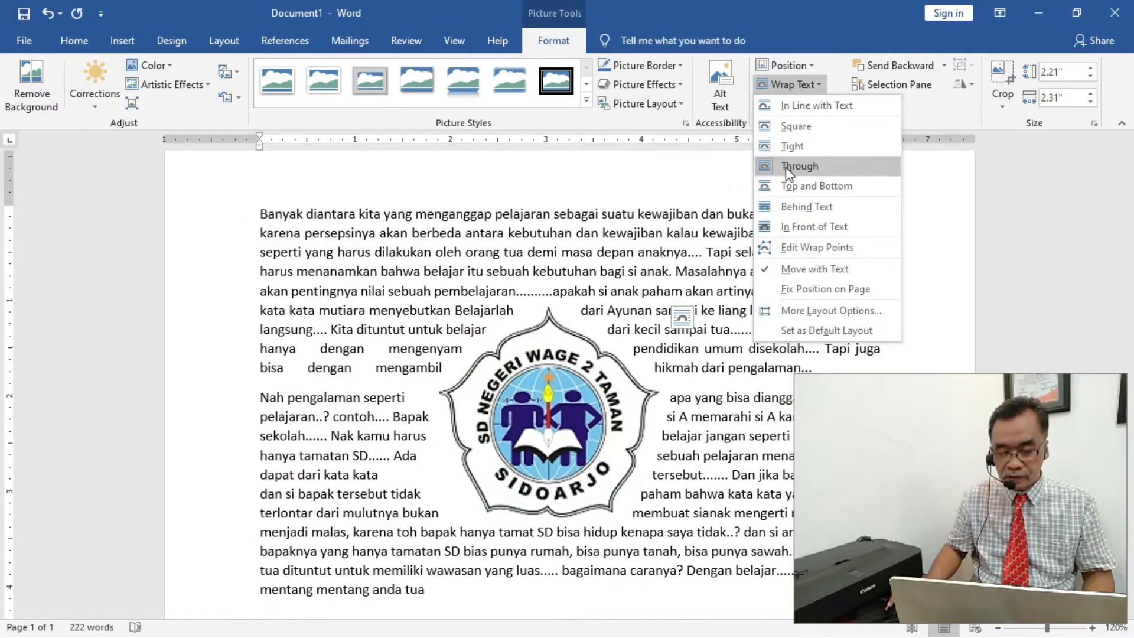
{"action": "left_click", "coordinate": [790, 190]}
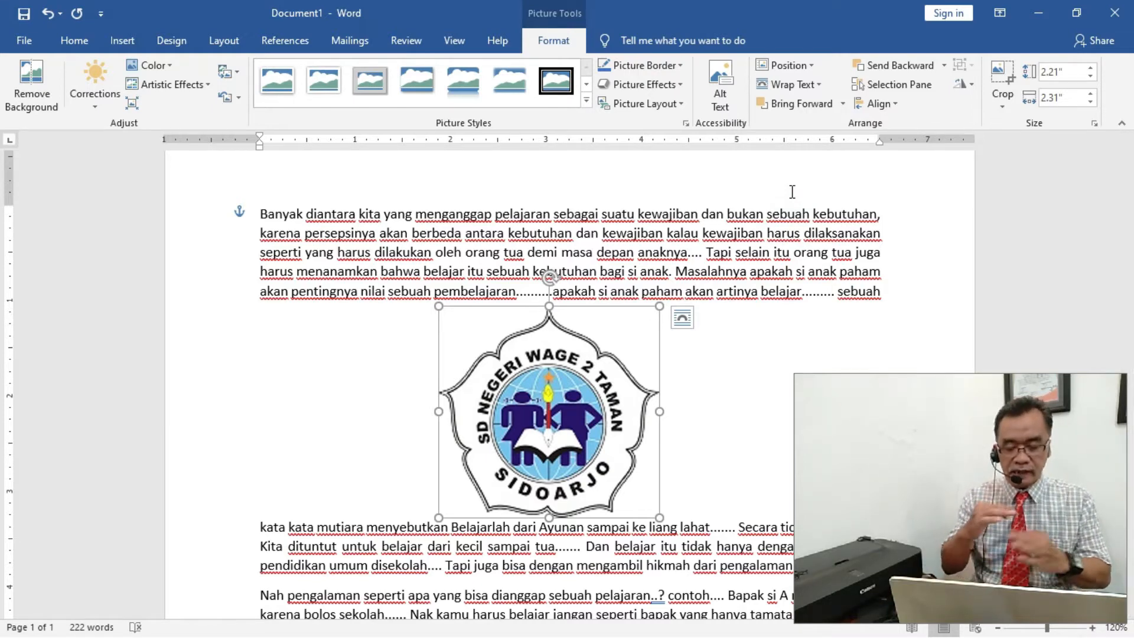
Step: Change the logo's text wrapping to Behind Text, and switch it to In Front of Text
{"action": "left_click", "coordinate": [779, 86]}
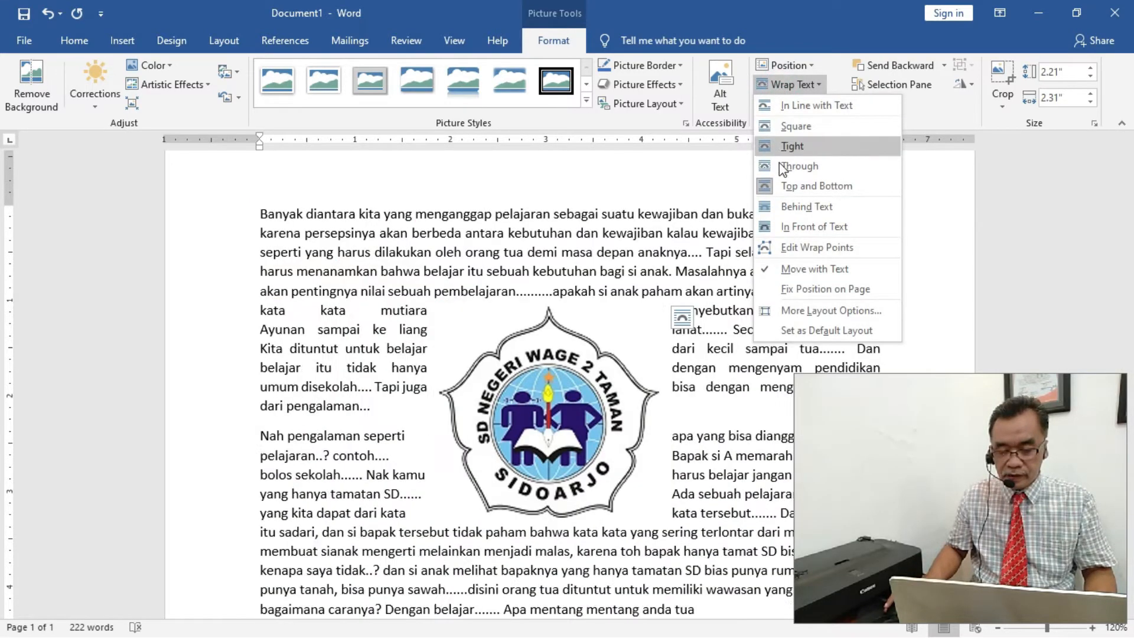
{"action": "left_click", "coordinate": [788, 212]}
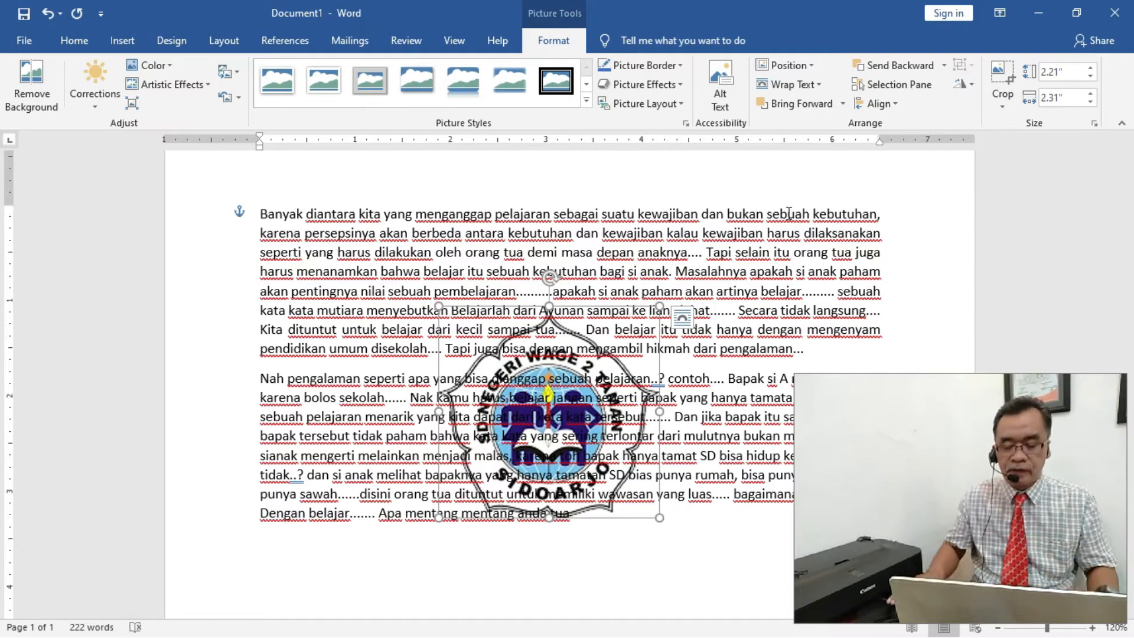
{"action": "left_click", "coordinate": [790, 85]}
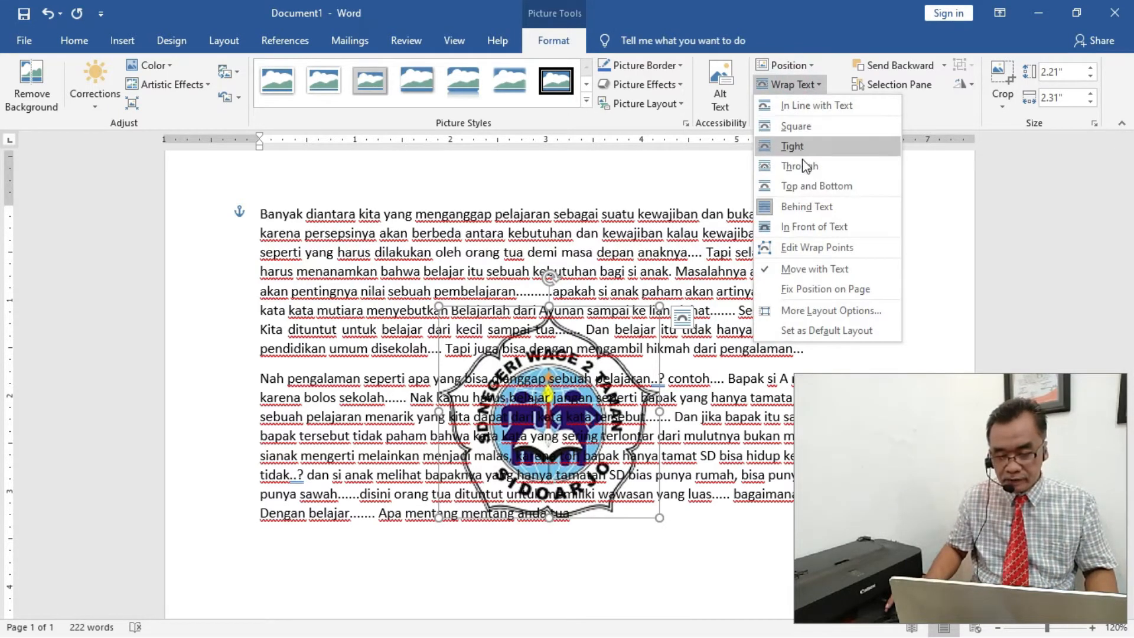
{"action": "left_click", "coordinate": [804, 227]}
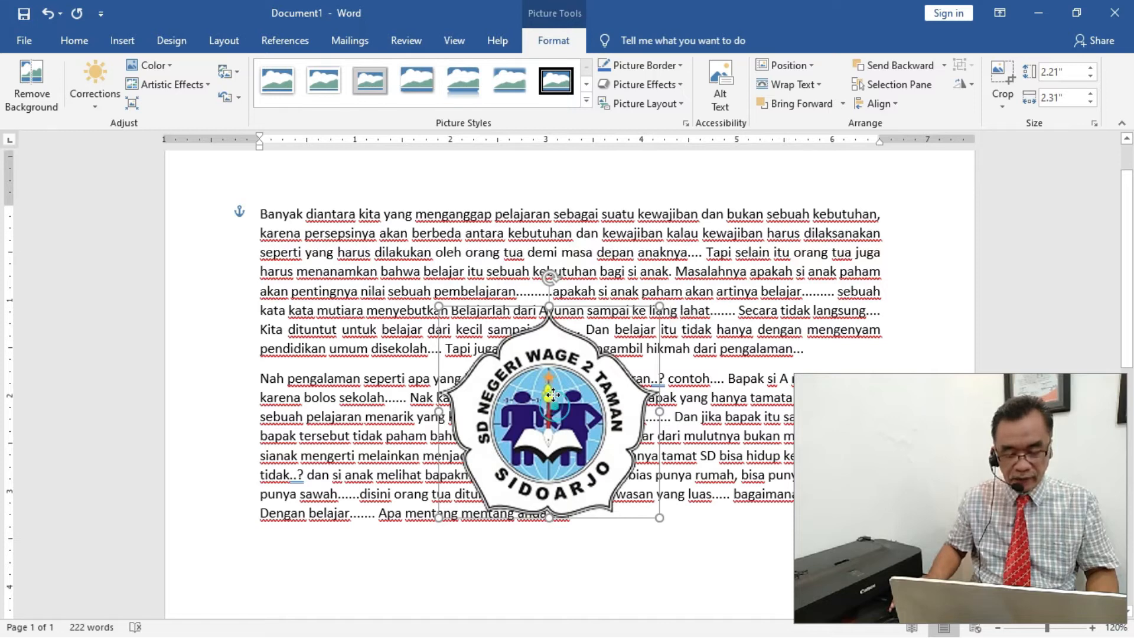
Step: Move the logo up and over to the left margin, covering the first paragraph and the opening lines of the second
{"action": "left_click_drag", "start_coordinate": [554, 403], "coordinate": [547, 334]}
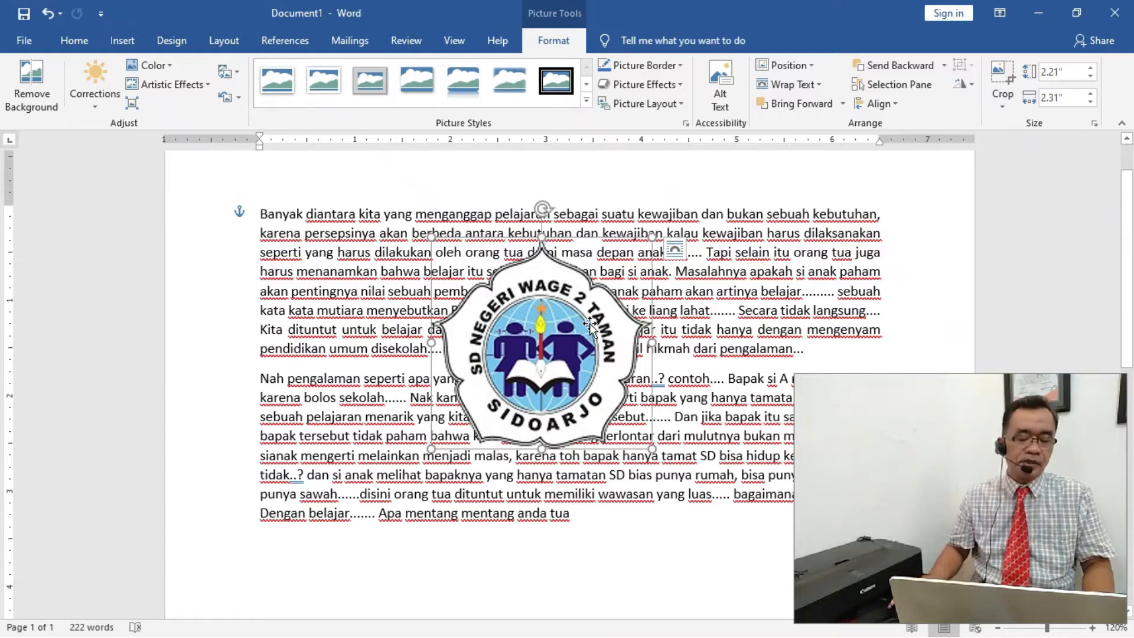
{"action": "left_click", "coordinate": [763, 282]}
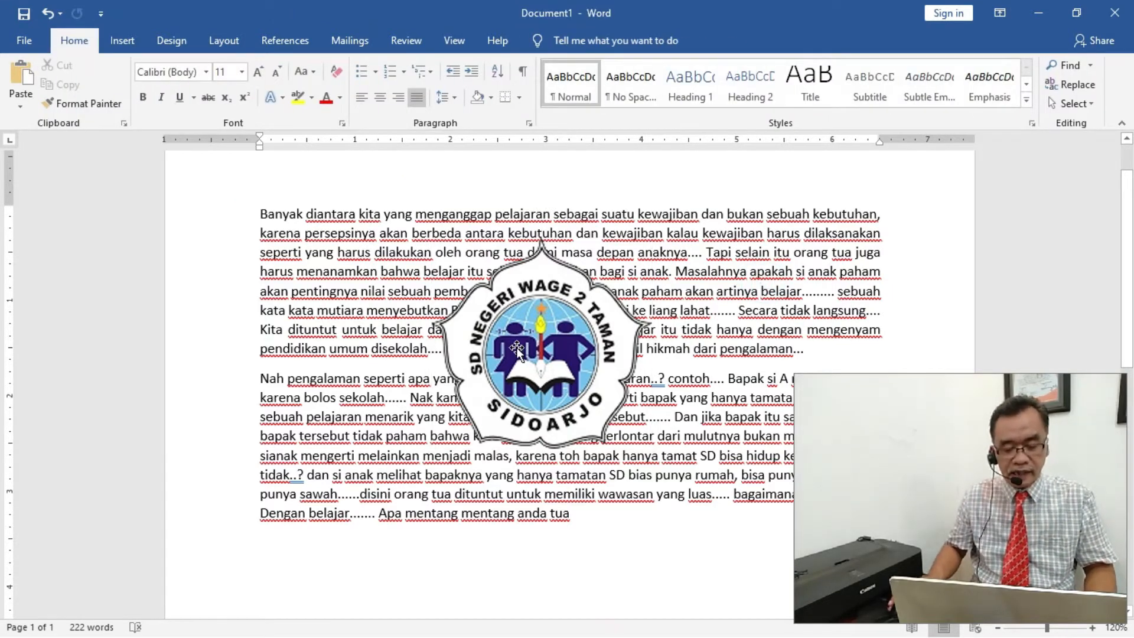
{"action": "left_click_drag", "start_coordinate": [536, 356], "coordinate": [367, 328]}
{"action": "left_click", "coordinate": [489, 329]}
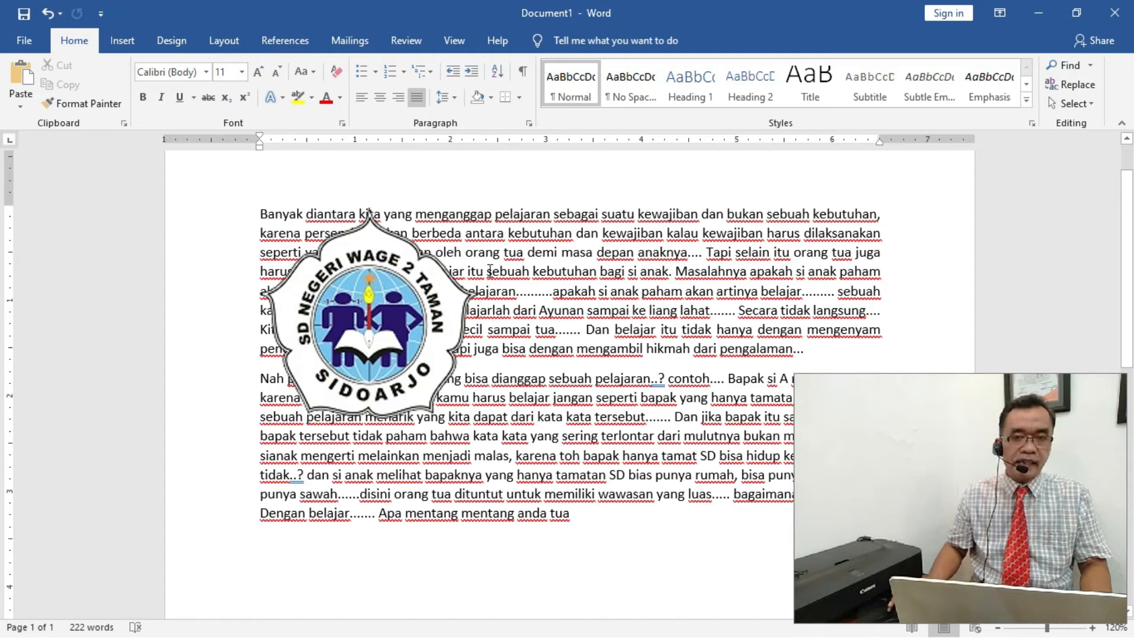
Step: Leave the logo deselected and minimise the document window to show the desktop
{"action": "left_click", "coordinate": [461, 218]}
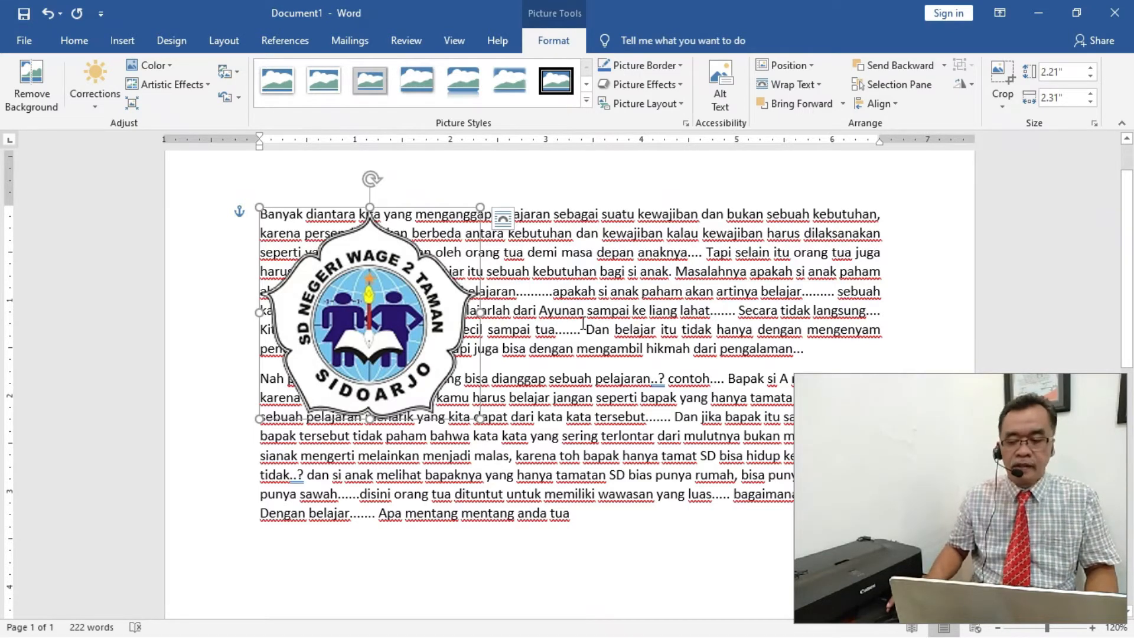
{"action": "left_click", "coordinate": [519, 315]}
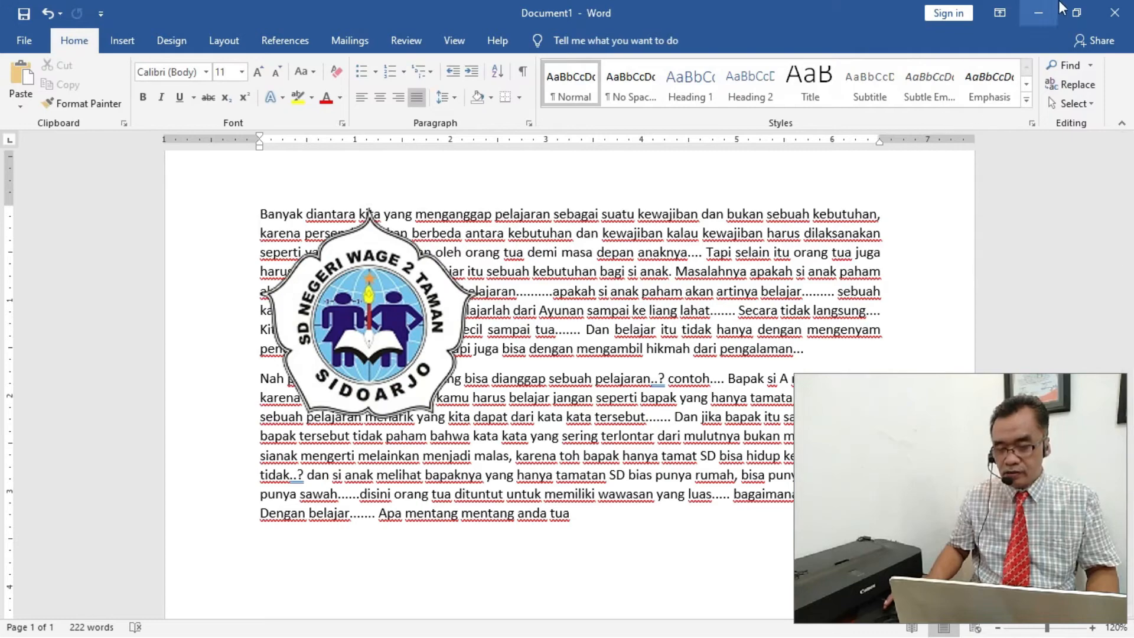
{"action": "left_click", "coordinate": [1035, 15]}
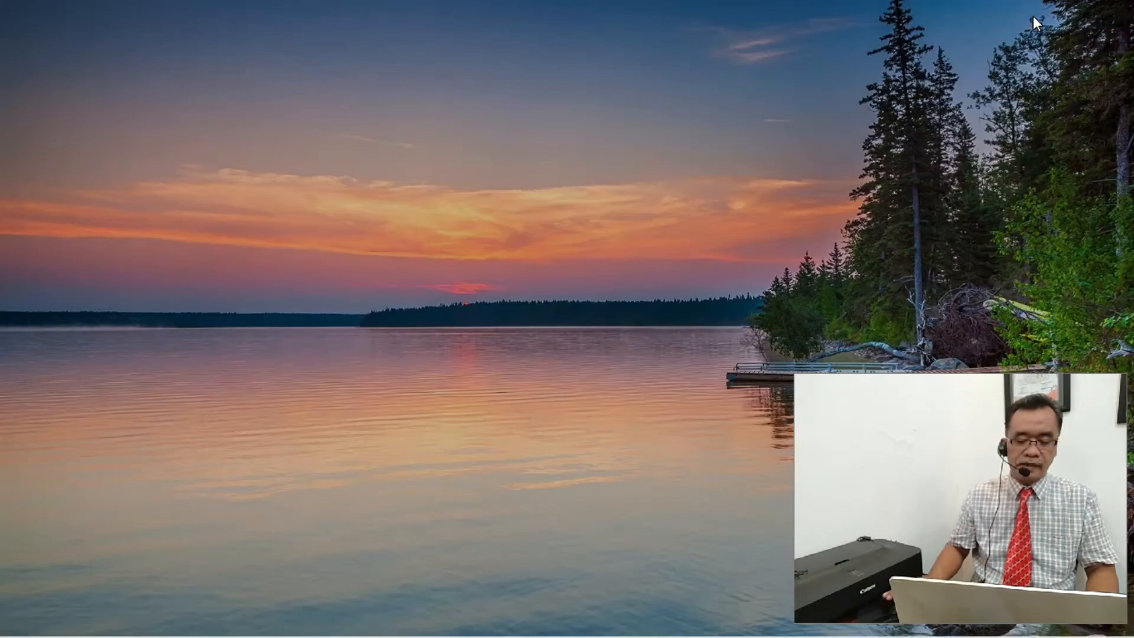